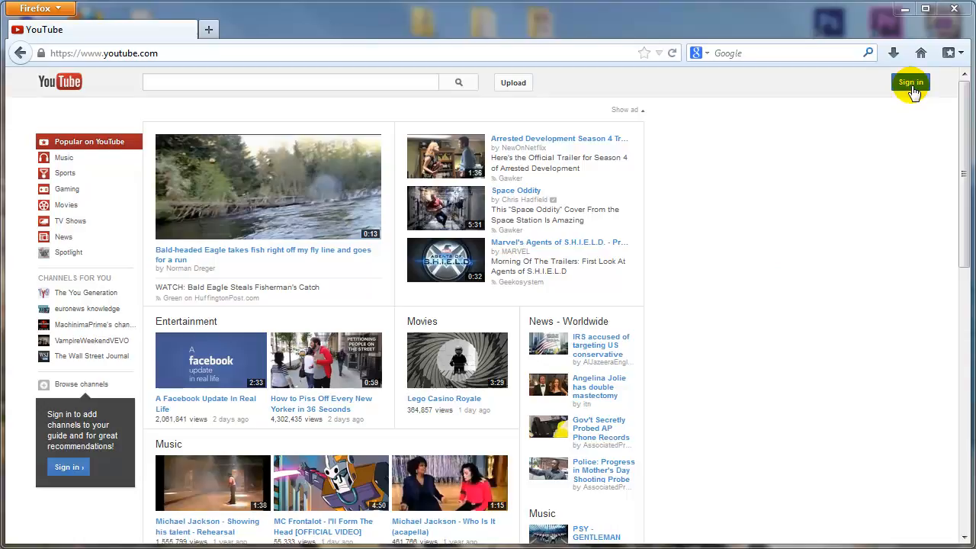
- Open the Google sign-in form from the Sign in button at the top right of the YouTube home page
left_click(910, 82)
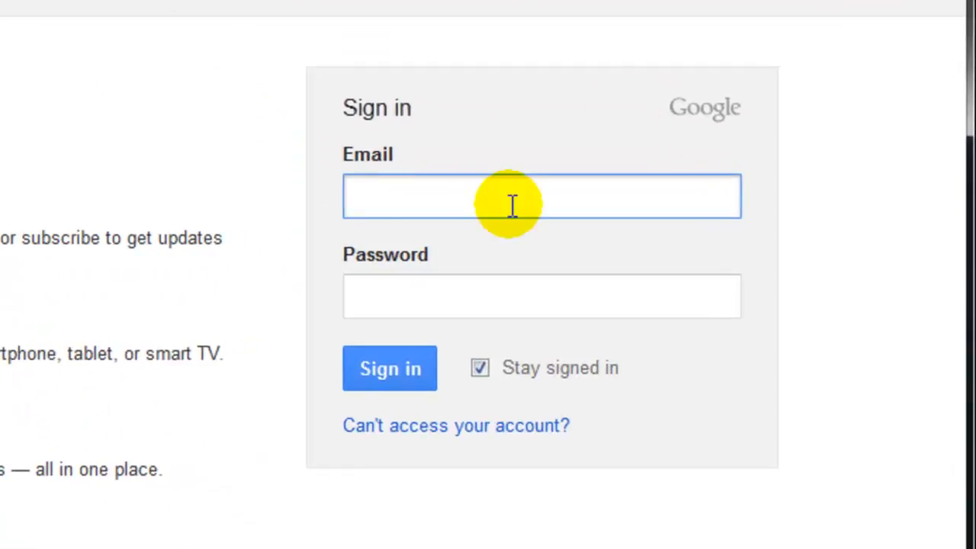
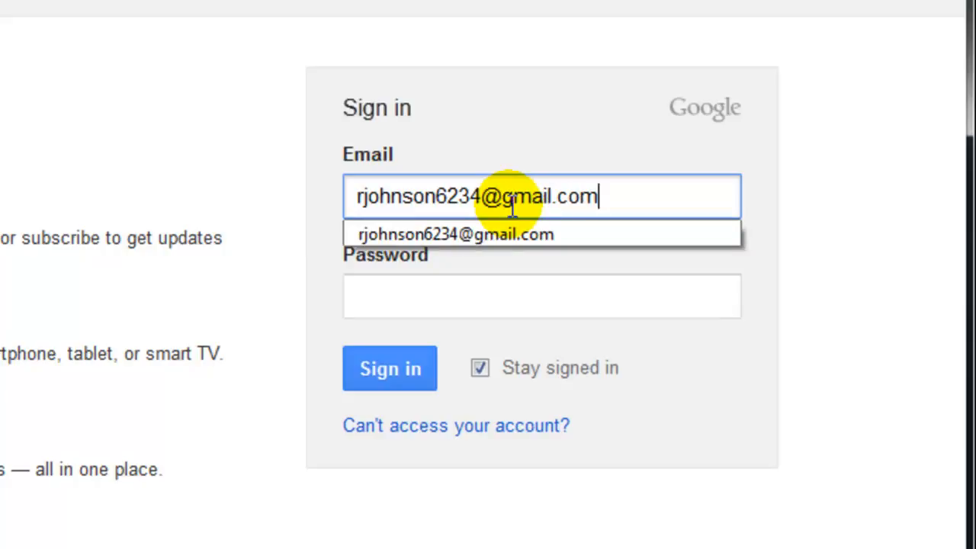
- Sign in with the account's e-mail address and password
key("Tab")
type("passw")
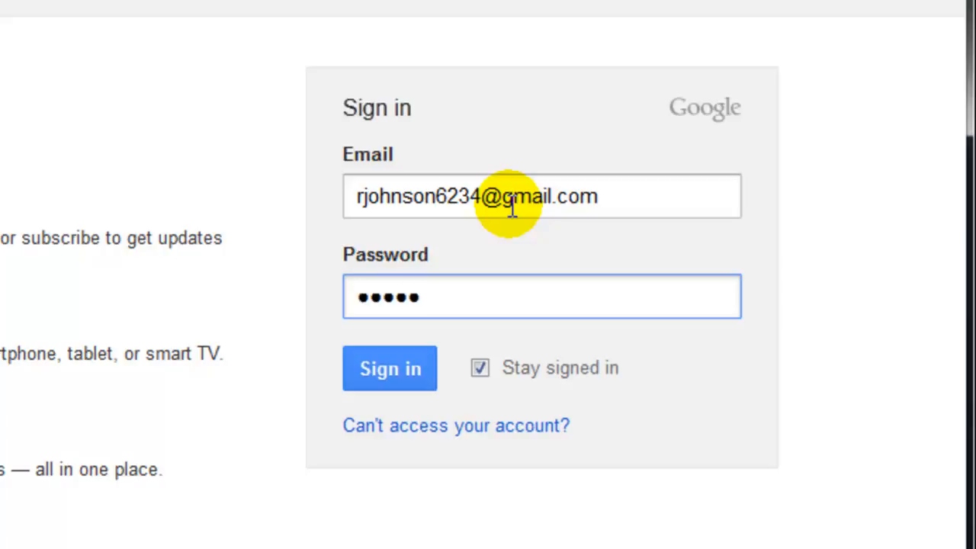
type("ord1")
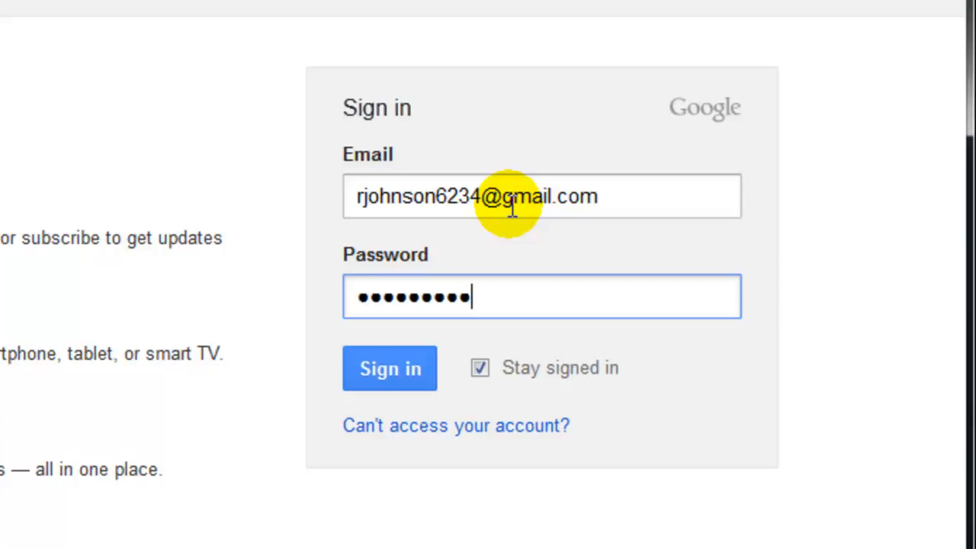
type("234")
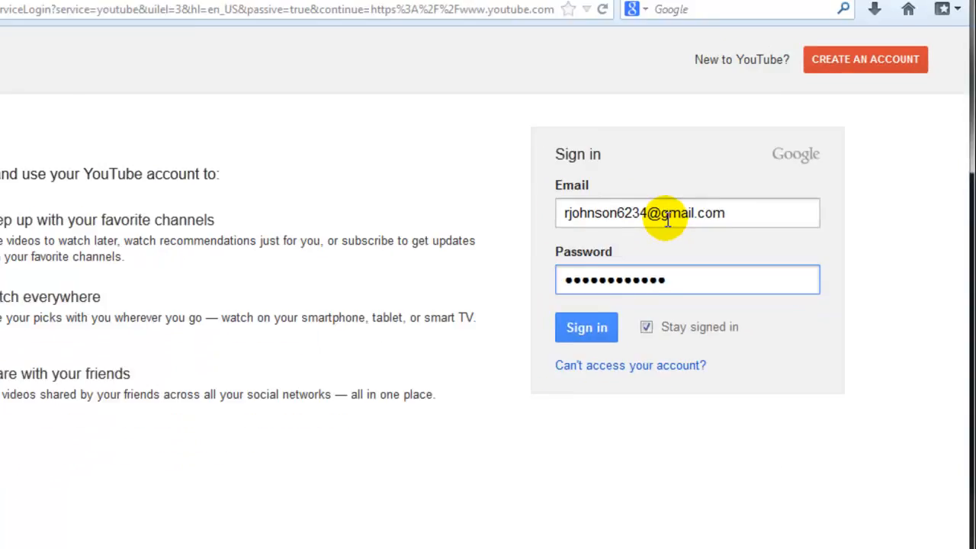
key("Return")
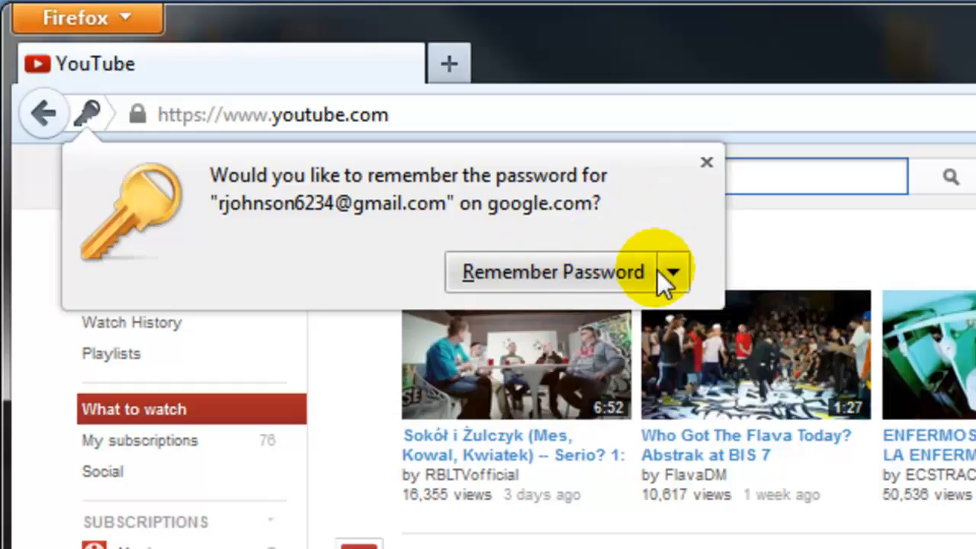
- Close Firefox's Remember Password prompt without saving the password
left_click(682, 272)
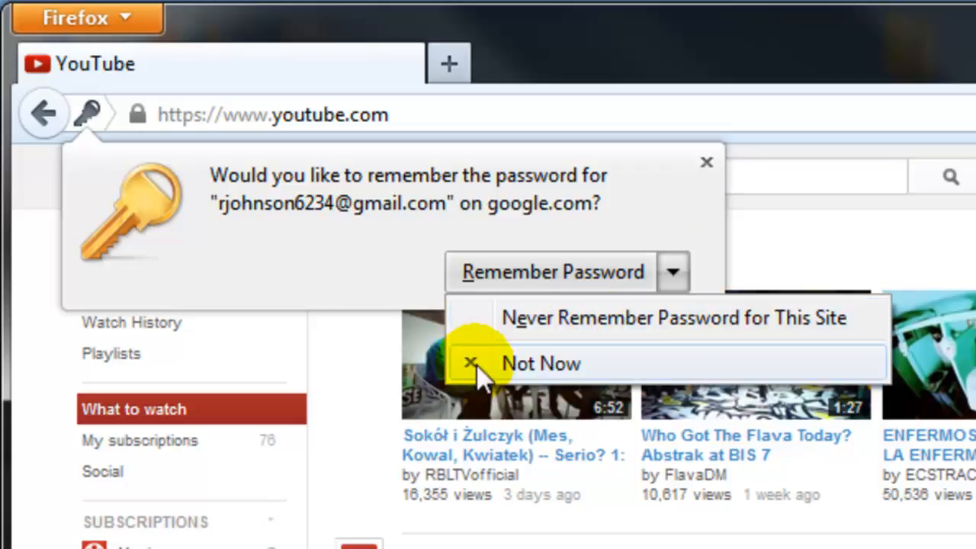
left_click(619, 208)
left_click(705, 162)
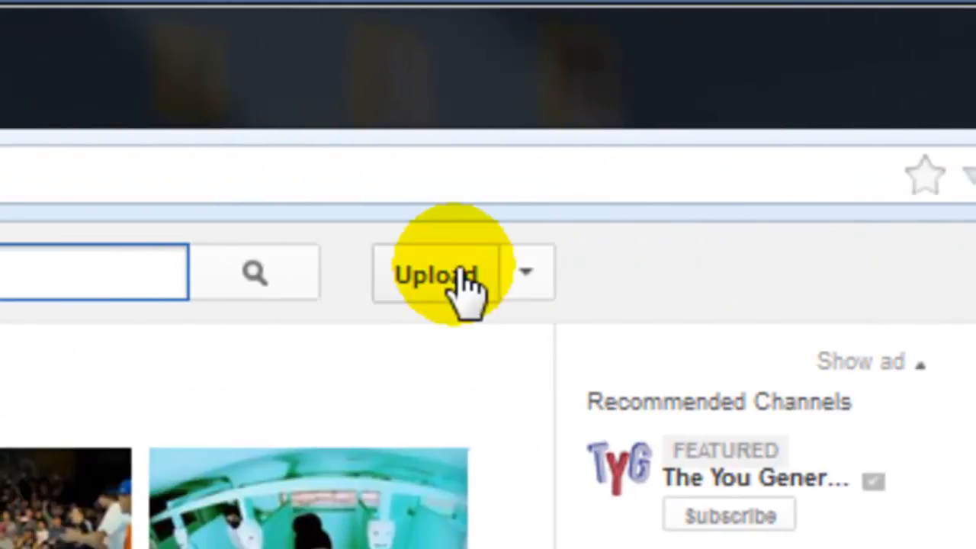
- Go to the Upload page and bring up the file picker on the Videos library
left_click(421, 292)
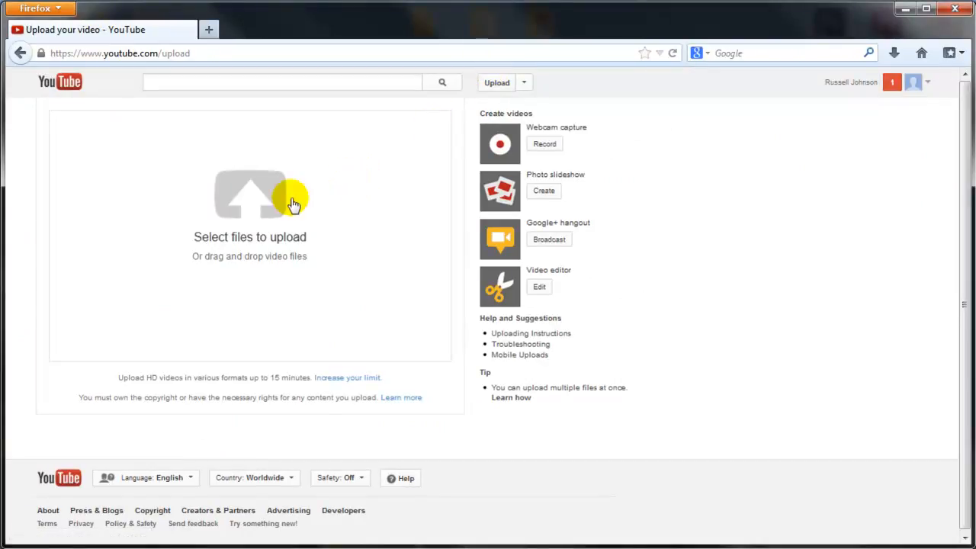
left_click(251, 198)
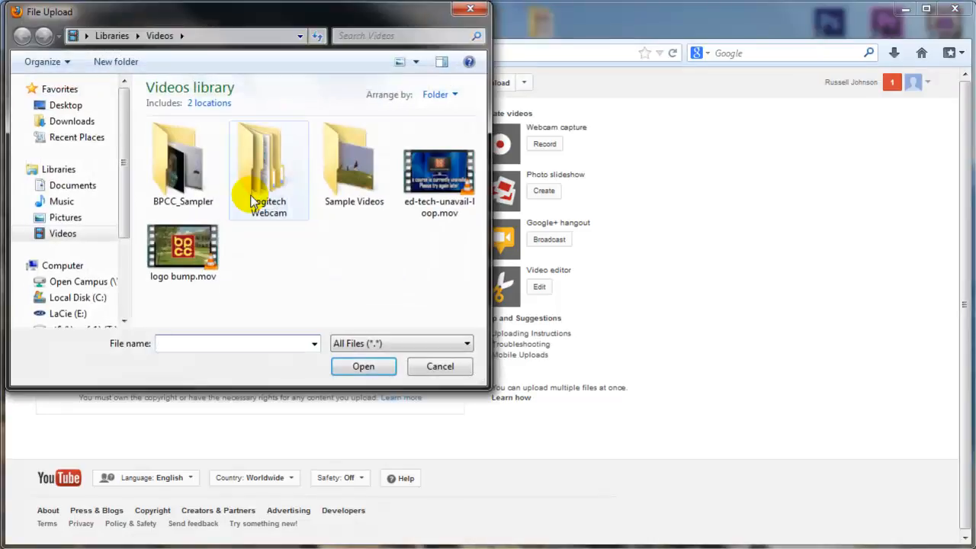
- Pick ed-tech-unavail-loop.mov in the File Upload dialog to start the upload
left_click(425, 192)
left_click(204, 252)
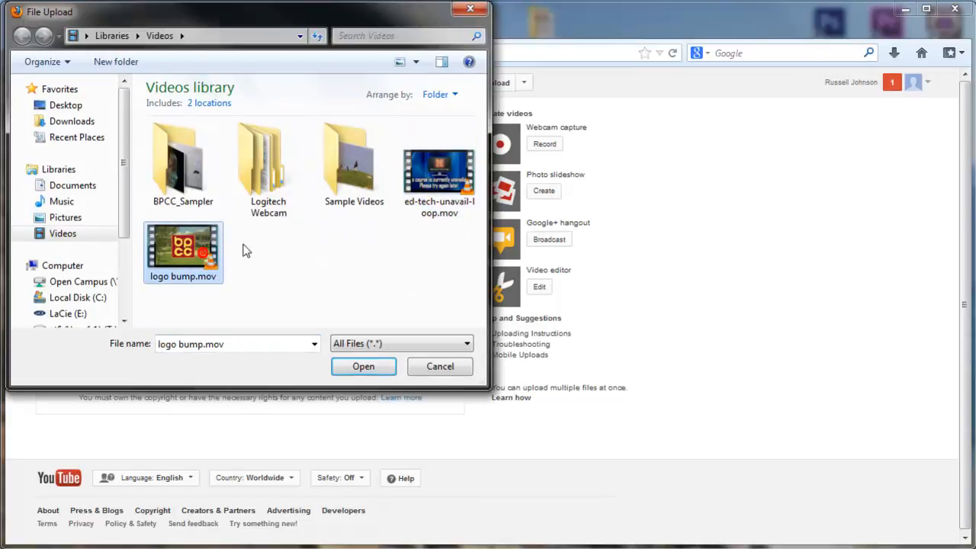
left_click(424, 194)
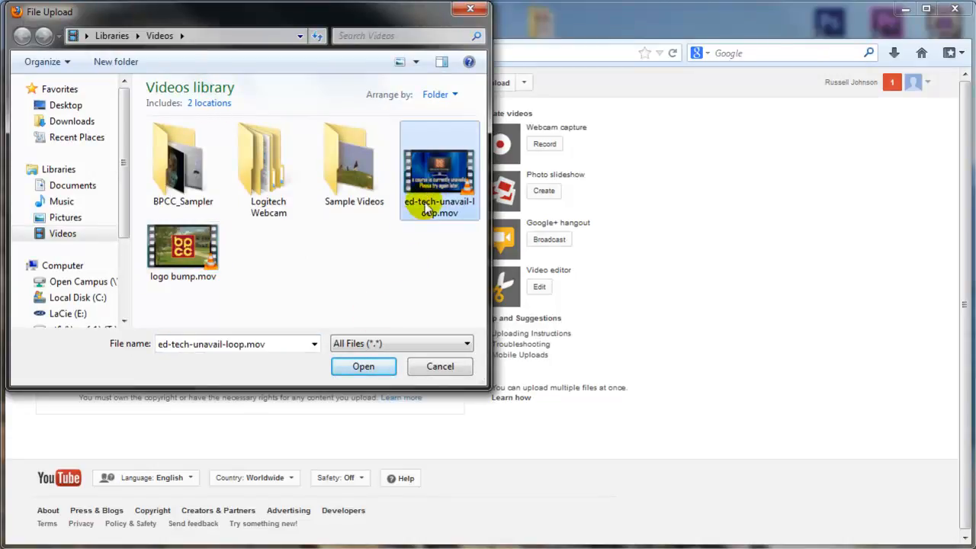
left_click(350, 368)
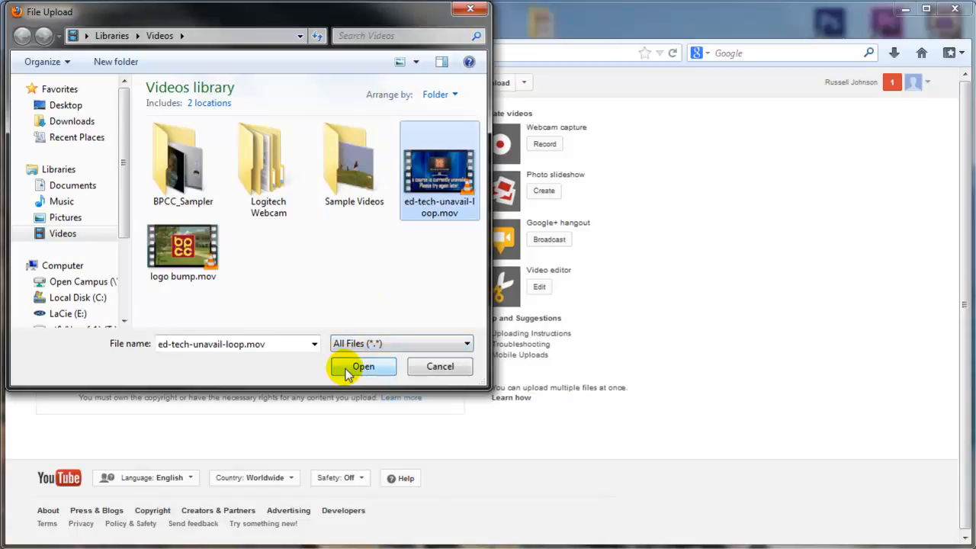
left_click(349, 367)
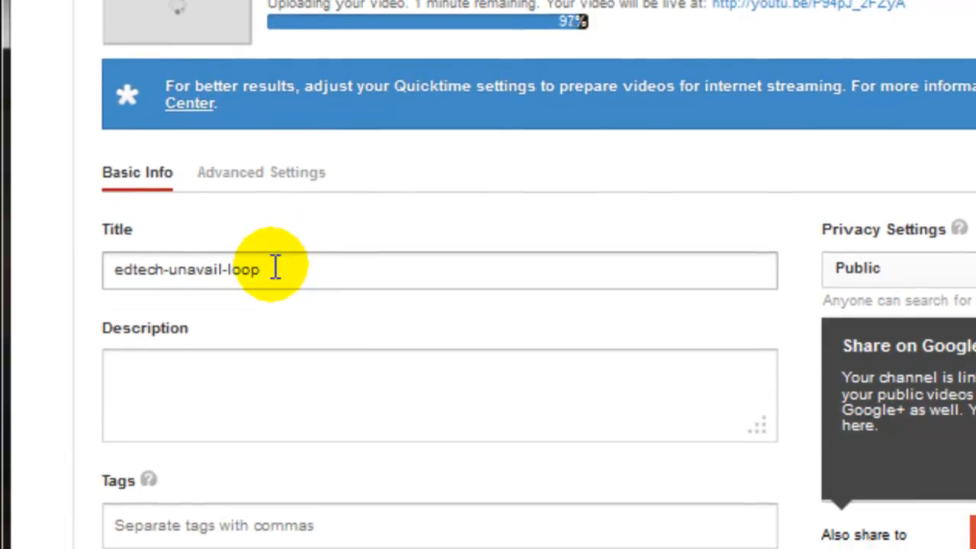
- Replace the prefilled title edtech-unavail-loop with 'Ed Tech Unavailable Loop'
triple_click(273, 267)
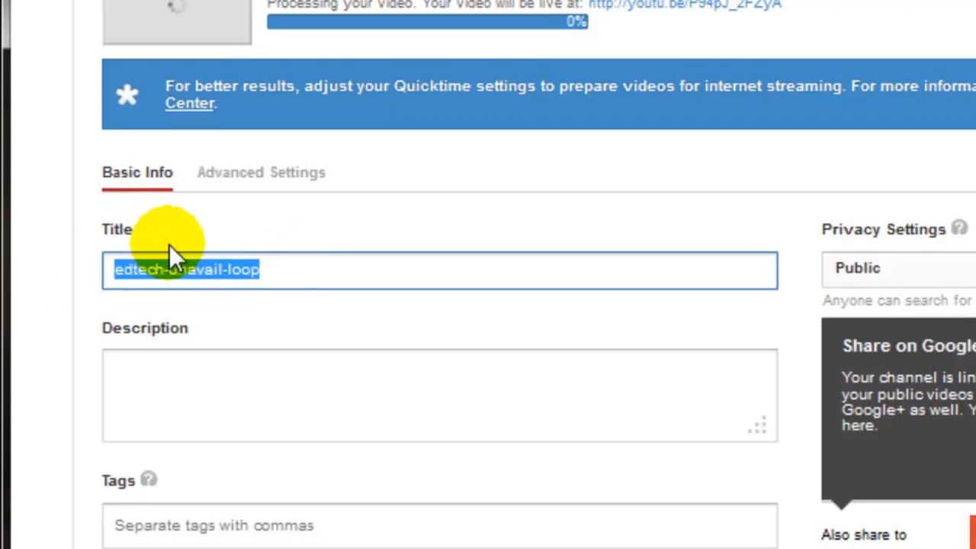
type("E")
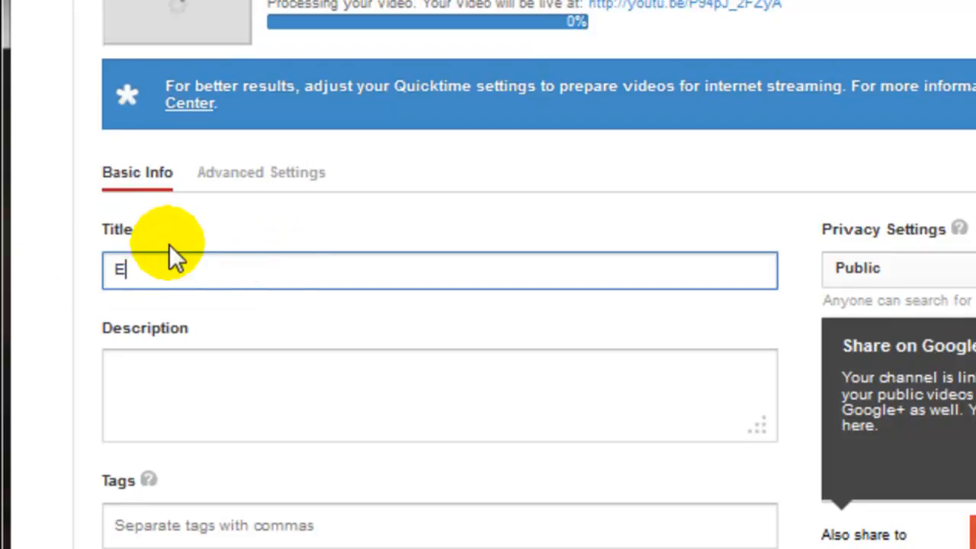
type("d Tech Unav")
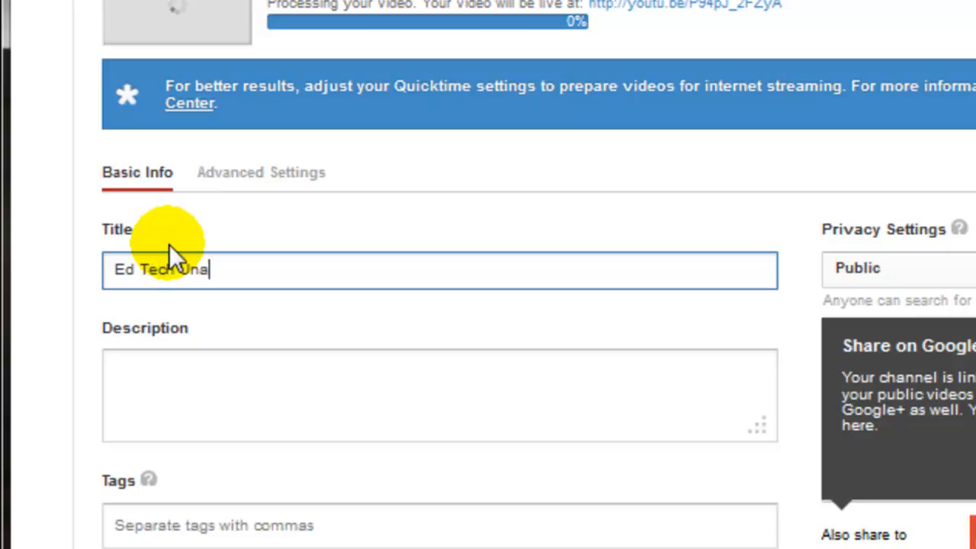
key("BackSpace")
key("BackSpace")
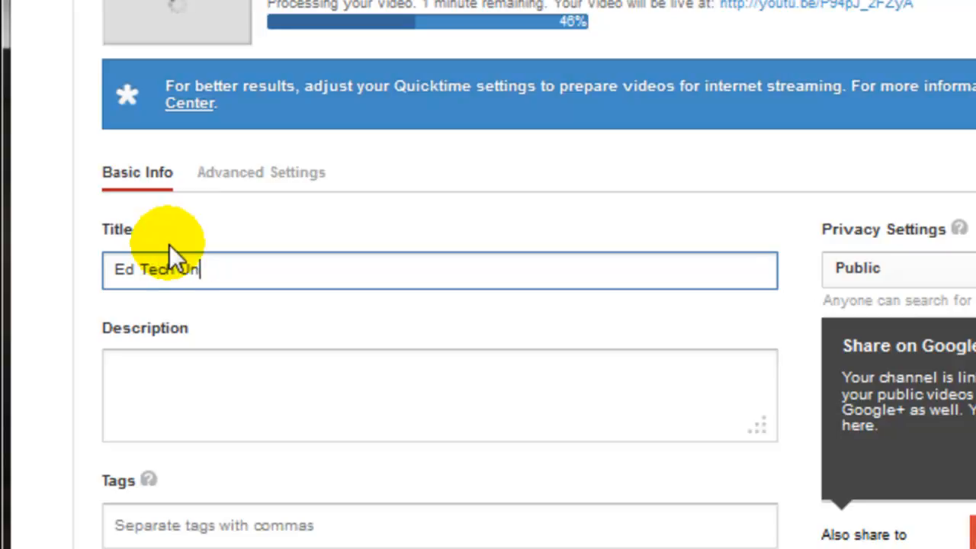
type("ava")
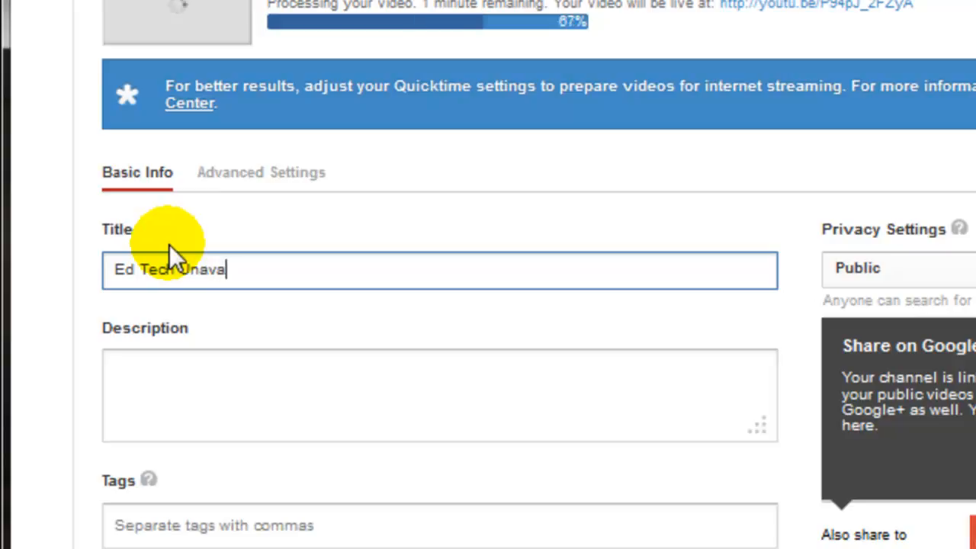
type("ilable")
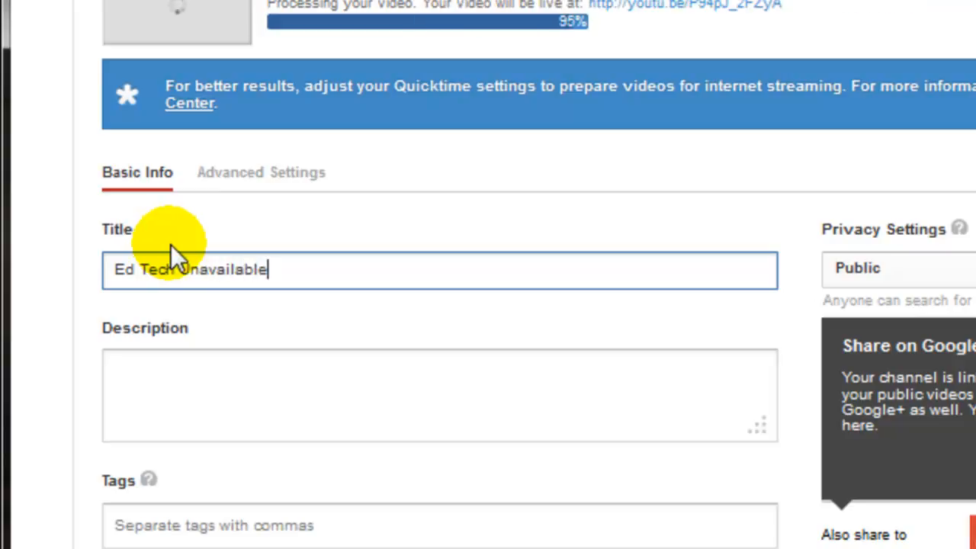
type(" Loop")
- Enter 'This course is currently unavailable.' in the Description field
key("Tab")
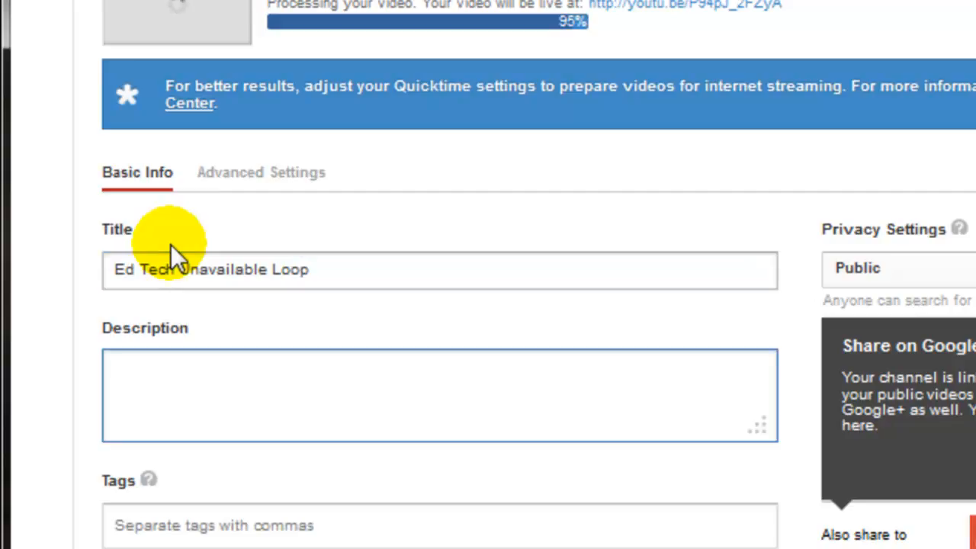
type("This course is")
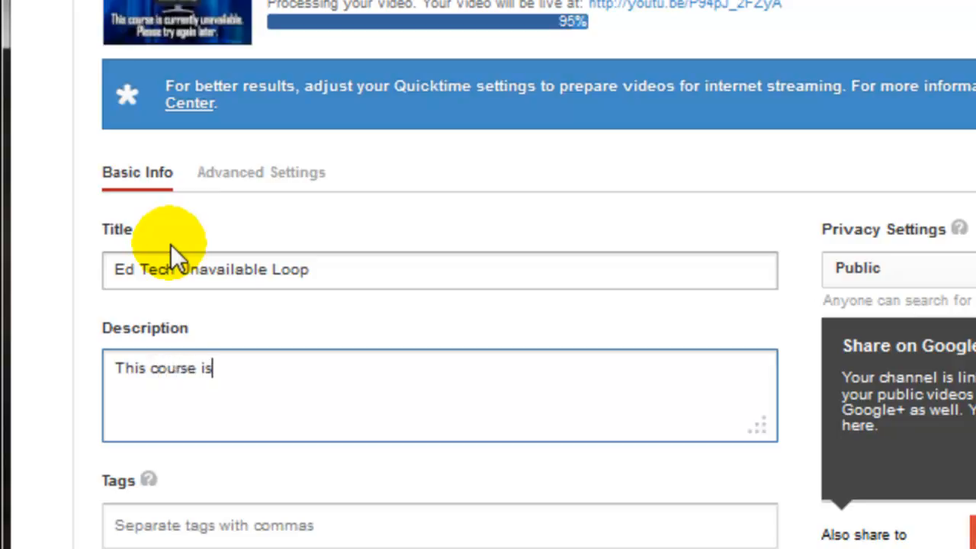
type(" currentl")
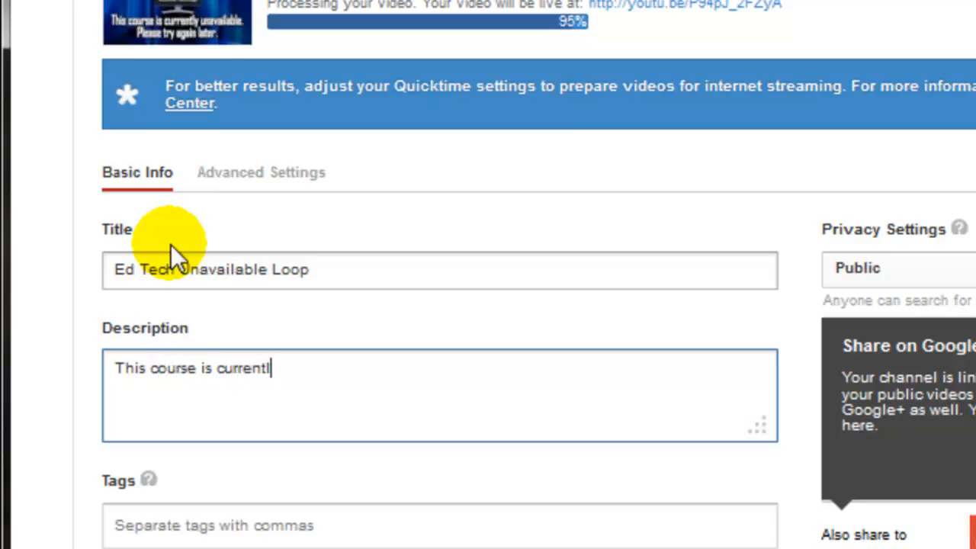
type("y unava")
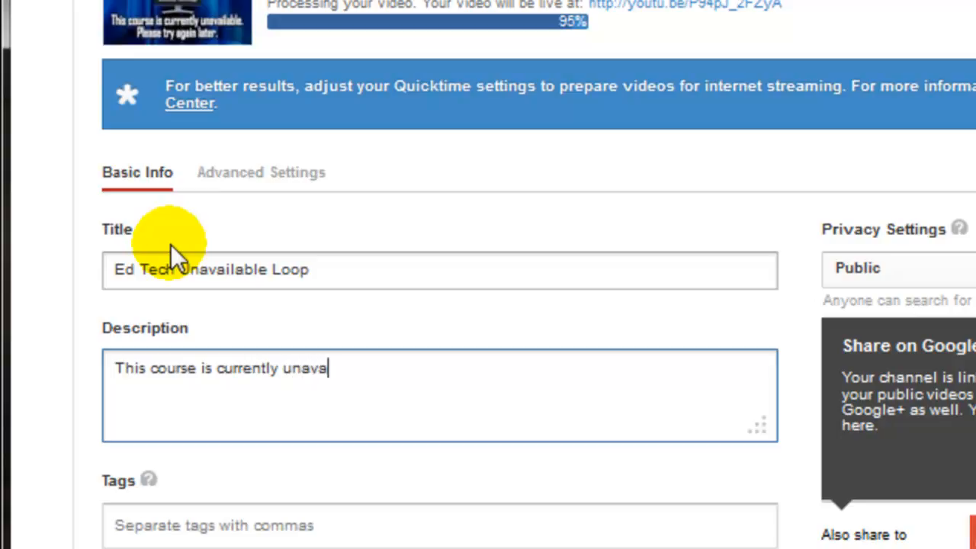
type("ilable.")
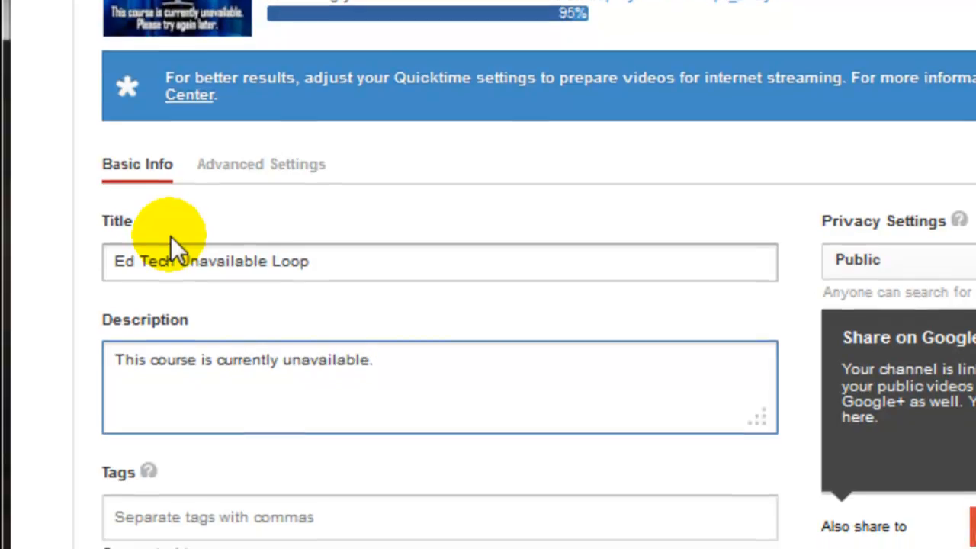
key("Tab")
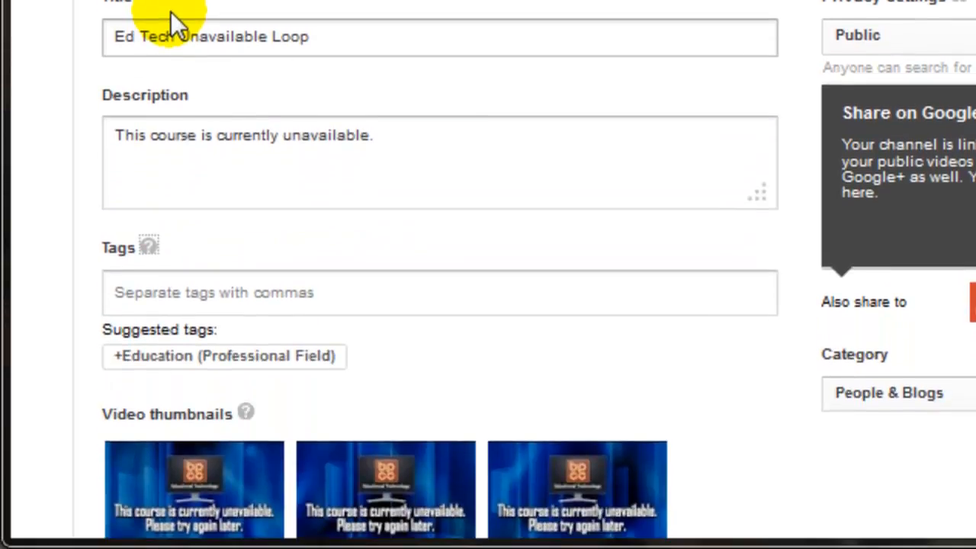
- Add four tags: bpcc, ed tech, unavailable and online learning
left_click(202, 292)
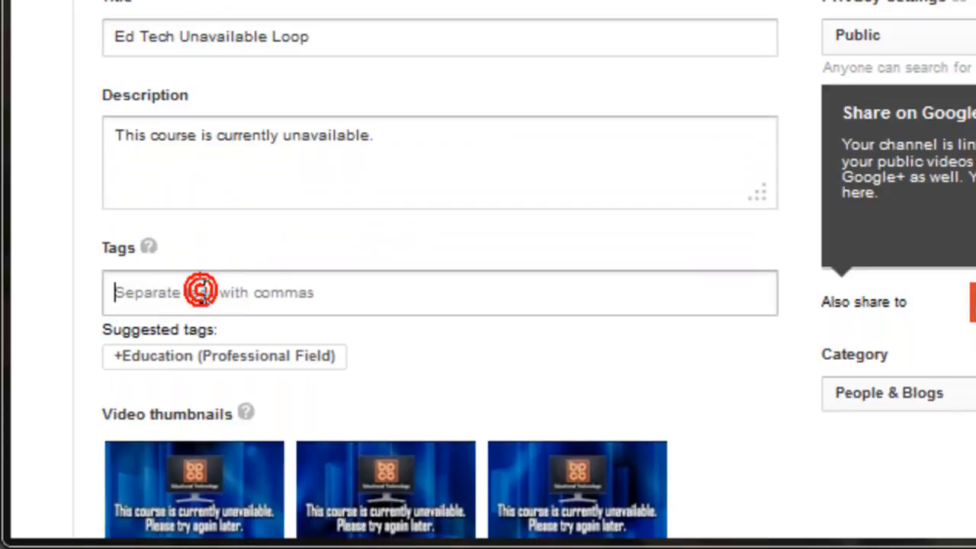
left_click(421, 292)
type("bpcc")
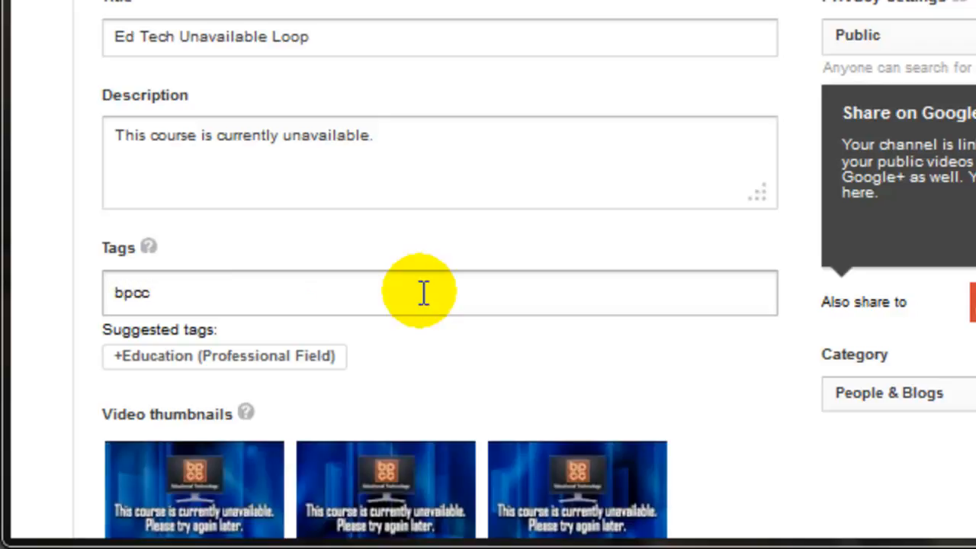
type("ed tech")
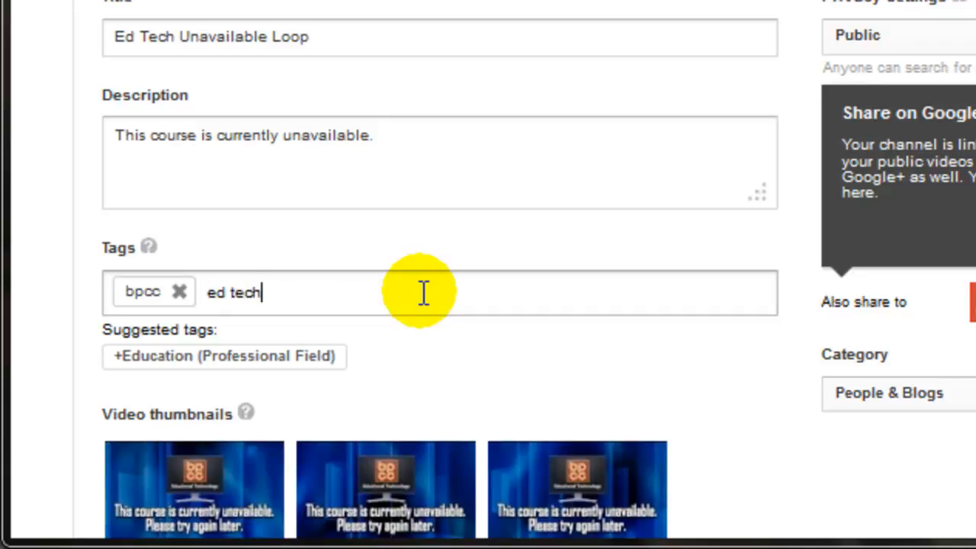
type(",")
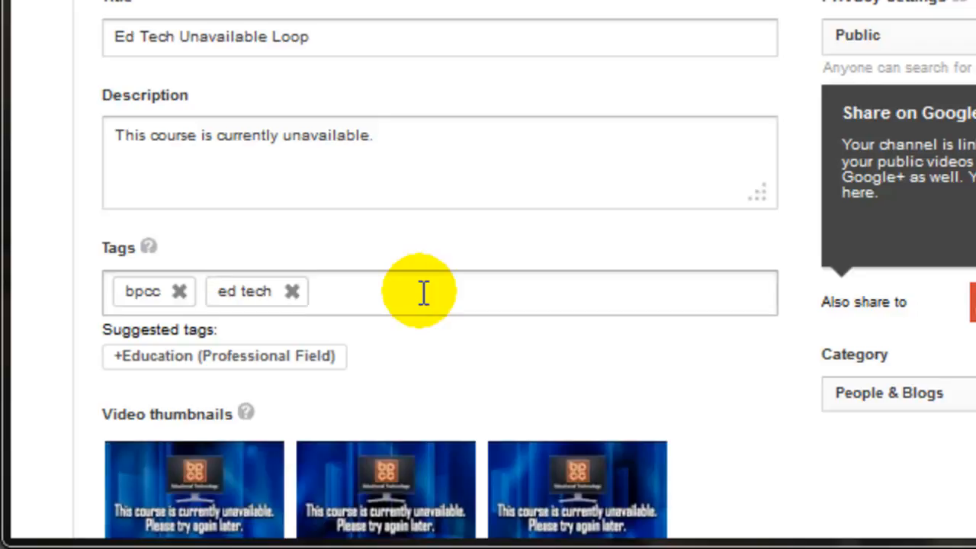
type("unavailabl")
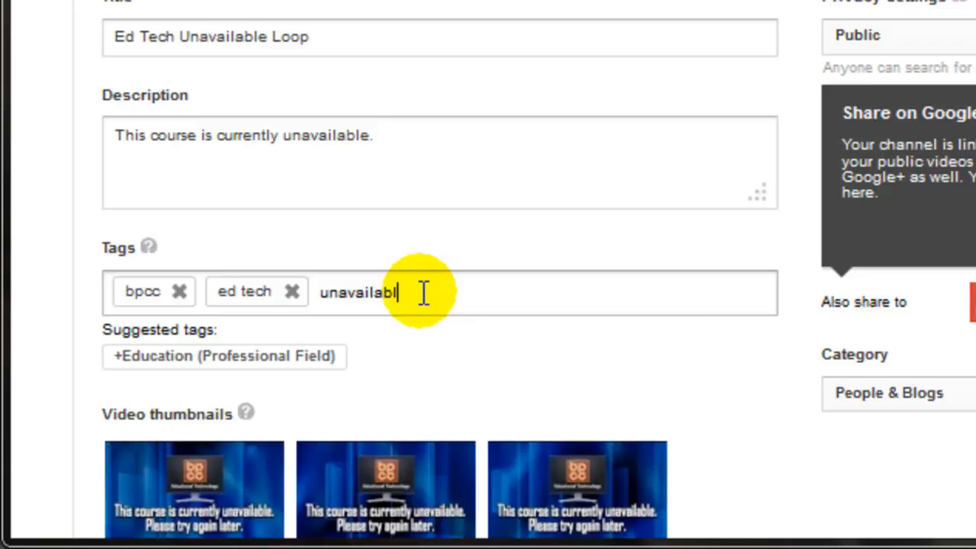
type("e,")
type("online ")
type("learnin")
type("g,")
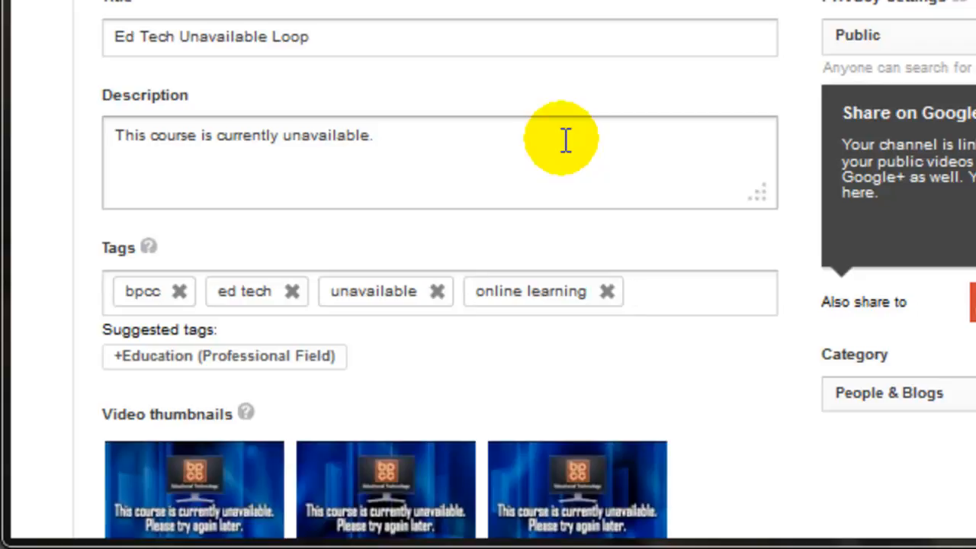
left_click(516, 296)
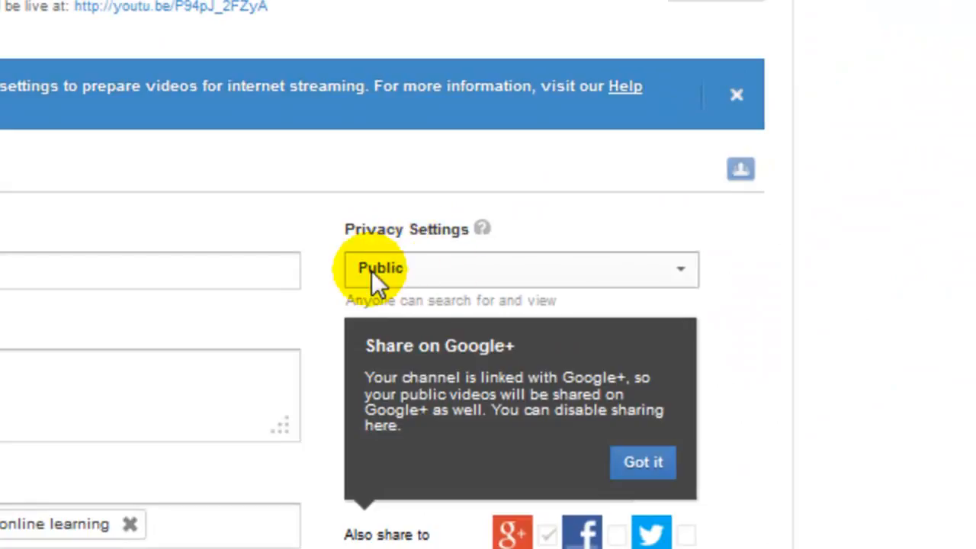
- Set the Privacy Settings dropdown to Unlisted, after briefly choosing Private
left_click(678, 271)
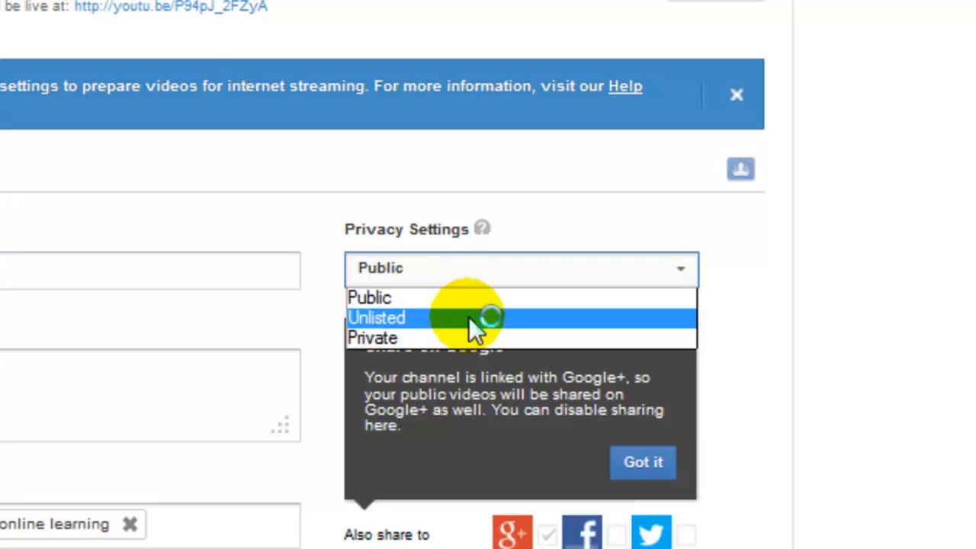
left_click(421, 342)
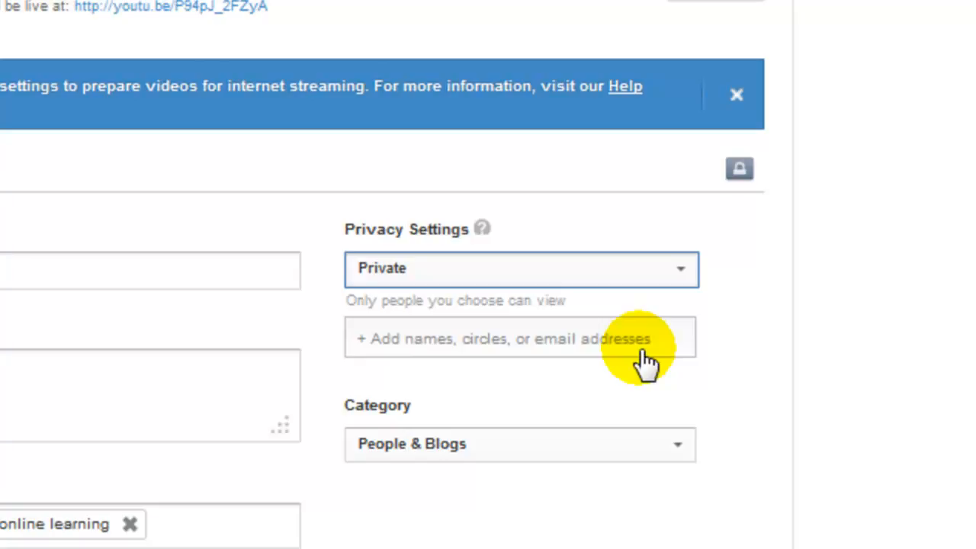
left_click(687, 278)
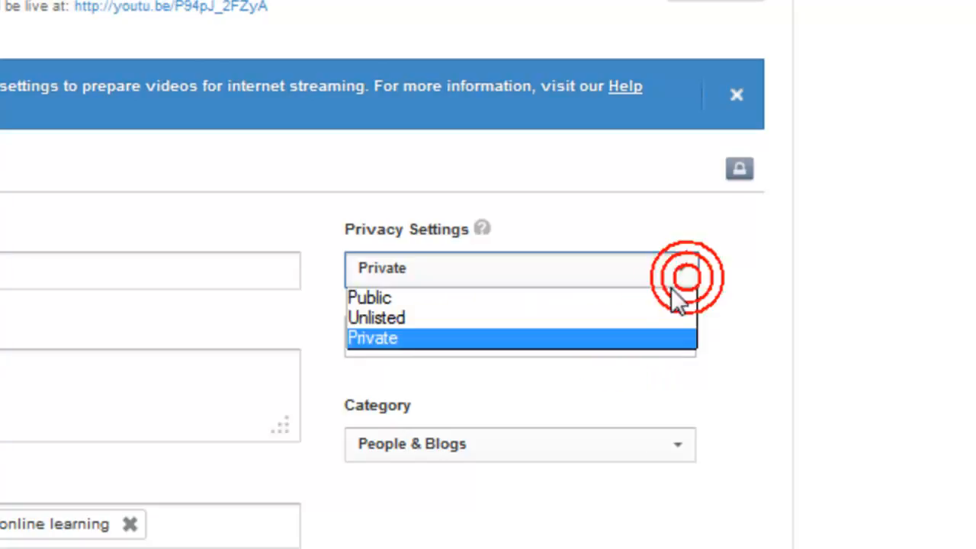
left_click(614, 318)
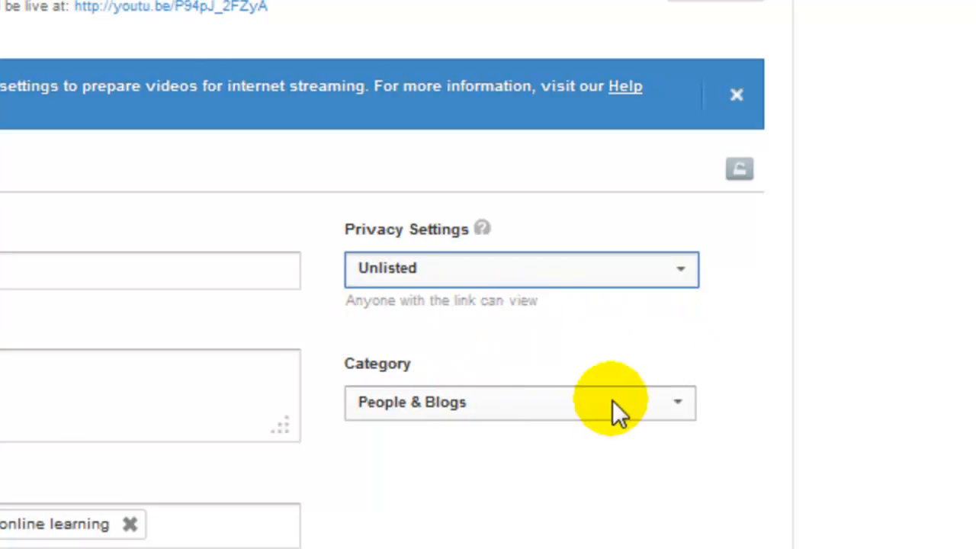
- Switch the Category dropdown from People & Blogs to Education
left_click(678, 403)
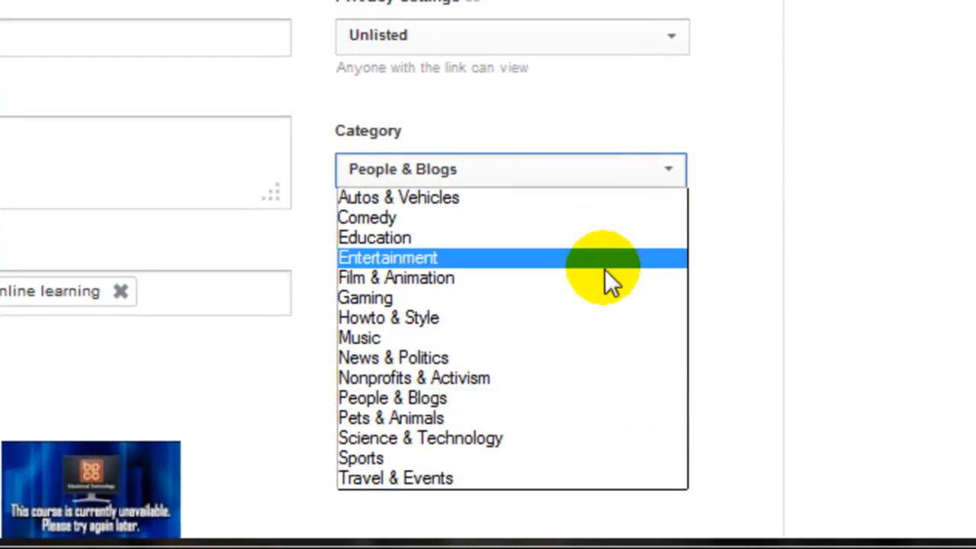
left_click(641, 237)
scroll(609, 253, "down", 3)
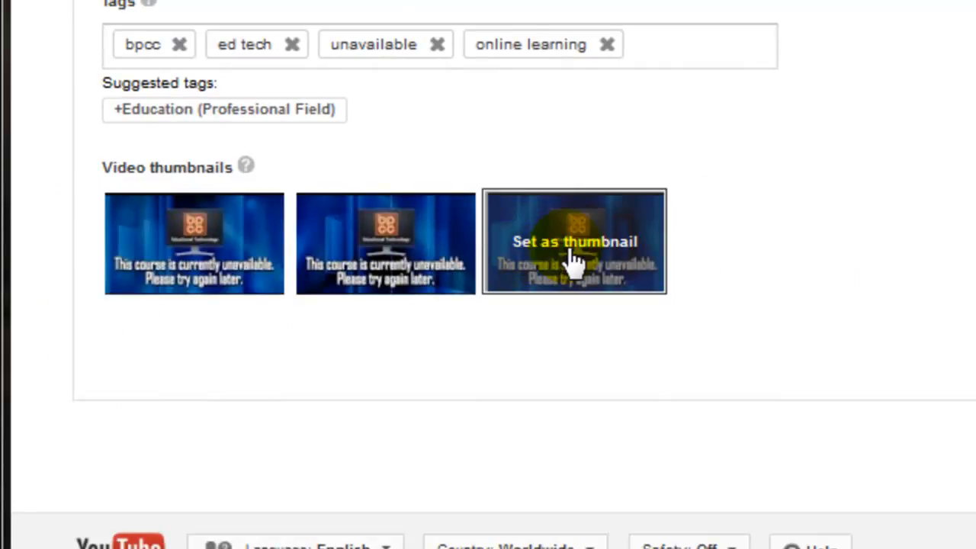
- Pick the first suggested frame under Video thumbnails as the thumbnail and confirm it
left_click(214, 255)
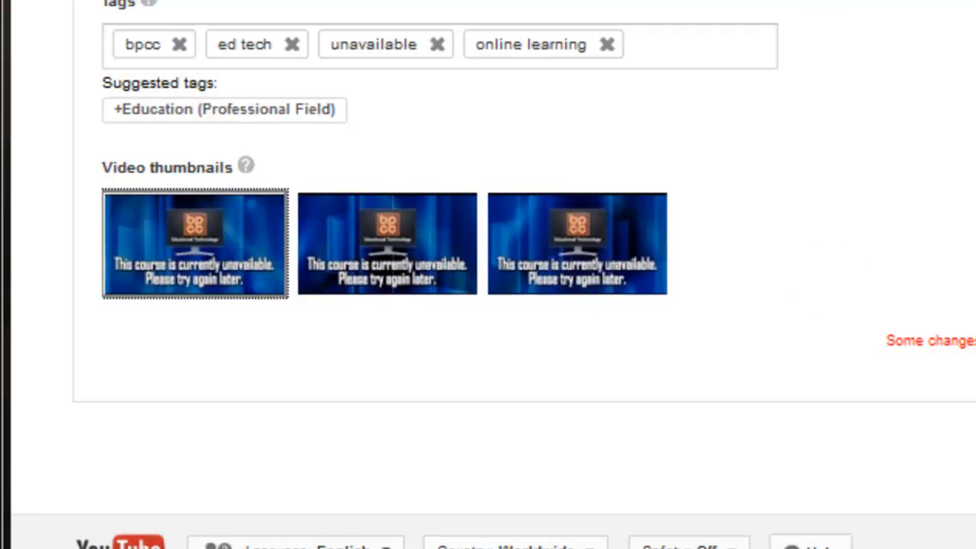
left_click(653, 420)
scroll(99, 333, "down", 2)
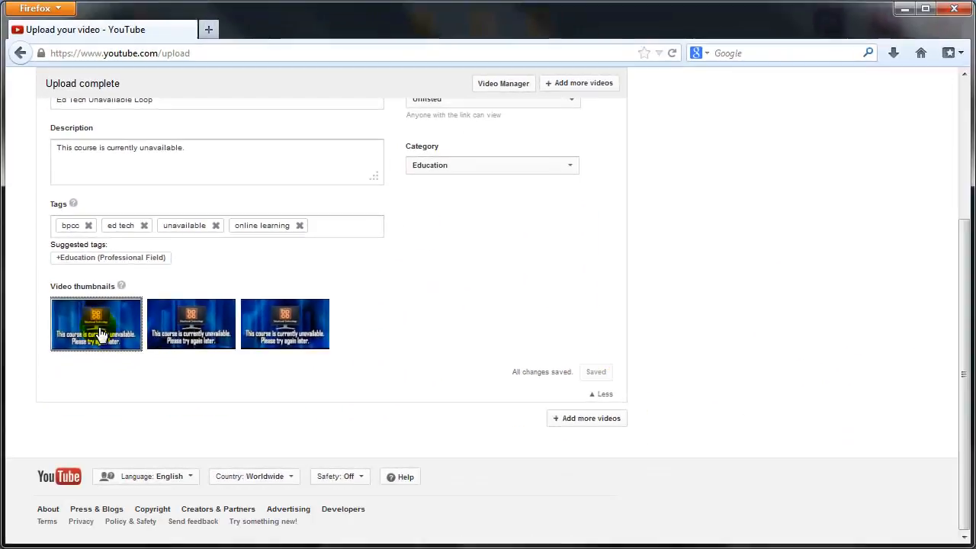
scroll(100, 333, "up", 3)
scroll(100, 330, "up", 2)
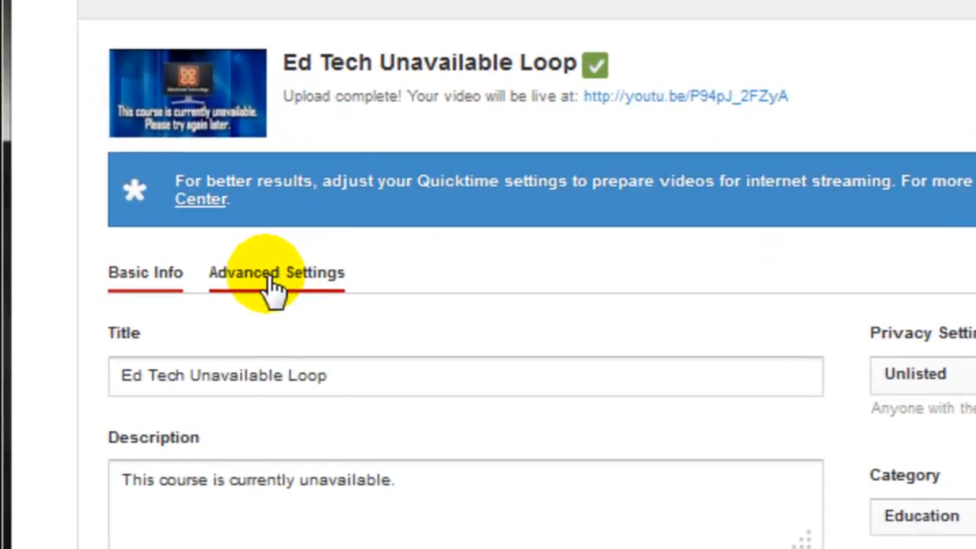
- In Advanced Settings, uncheck Allow comments, comment voting, viewing ratings and Allow video responses
left_click(273, 284)
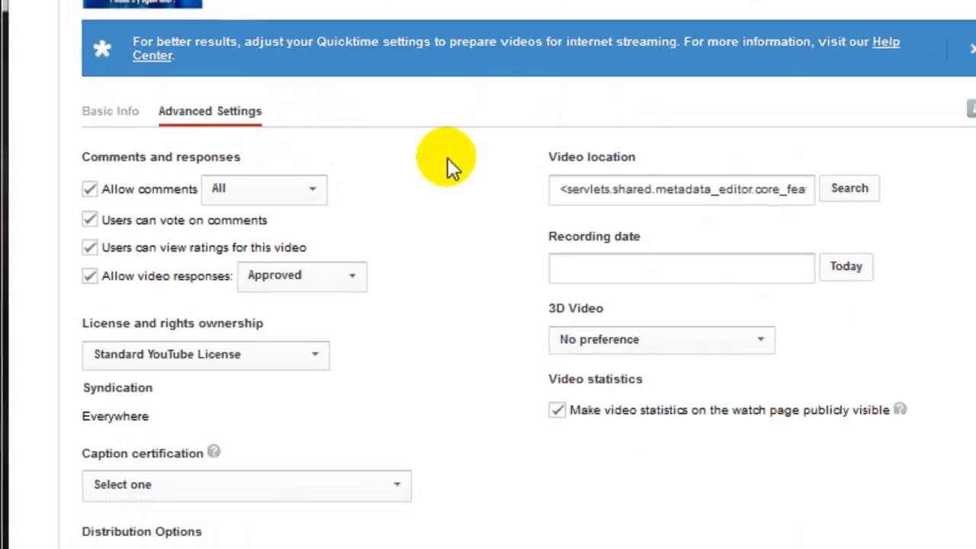
scroll(424, 128, "down", 1)
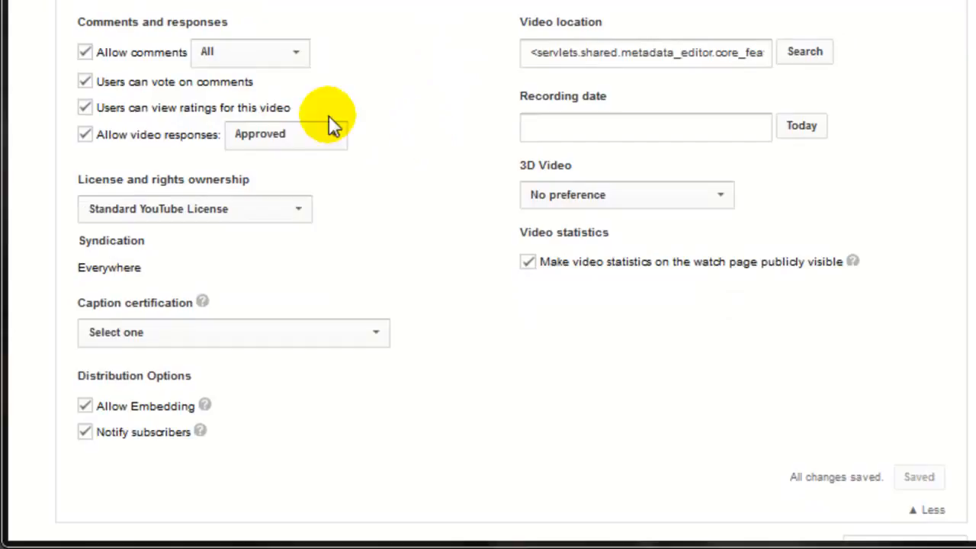
left_click(86, 55)
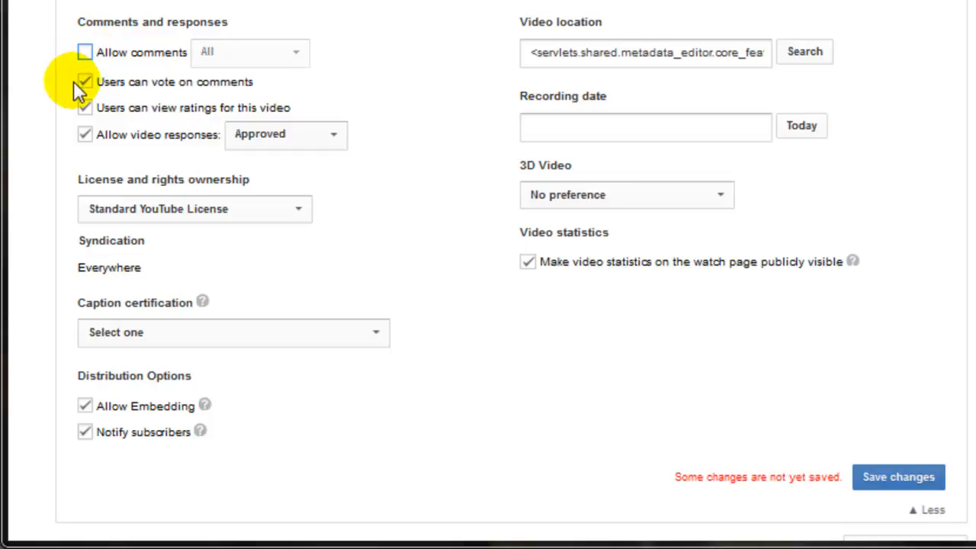
left_click(89, 84)
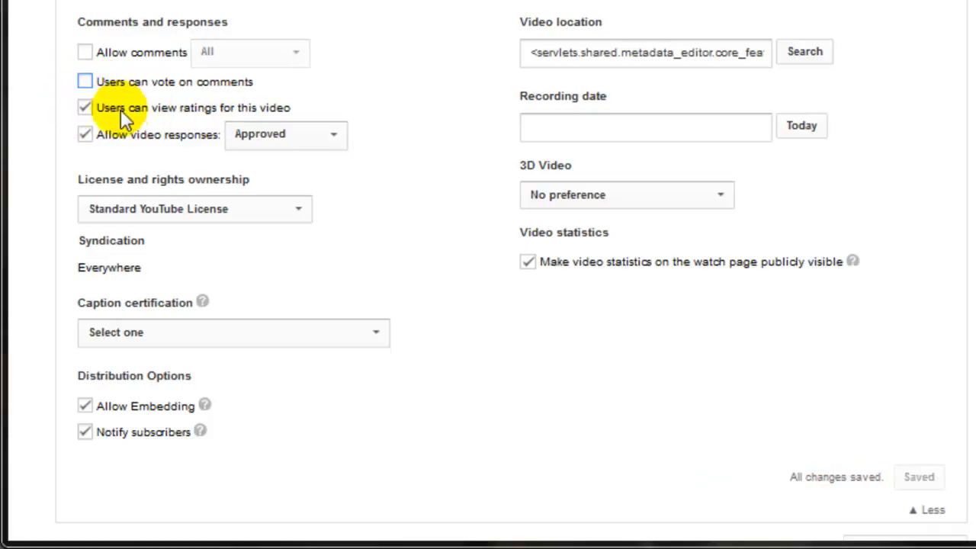
left_click(85, 109)
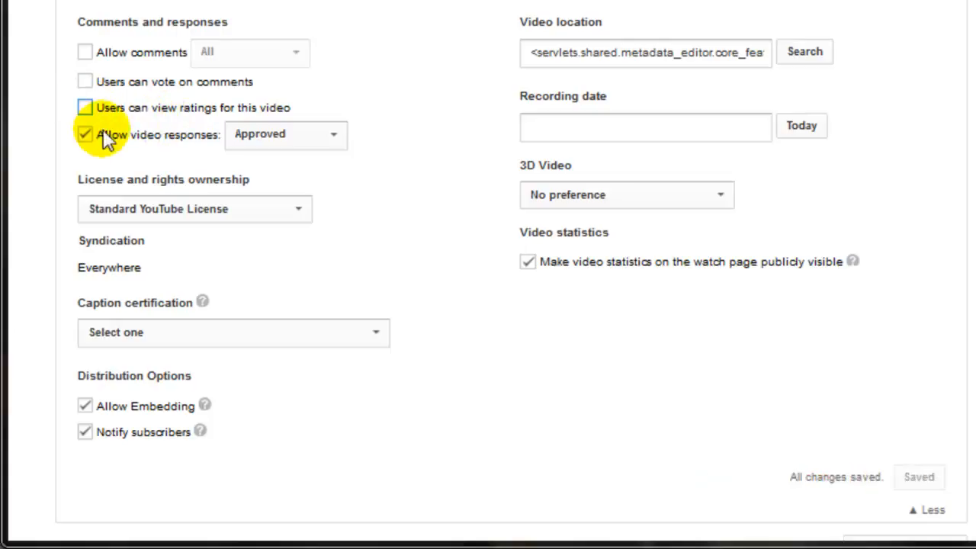
left_click(85, 136)
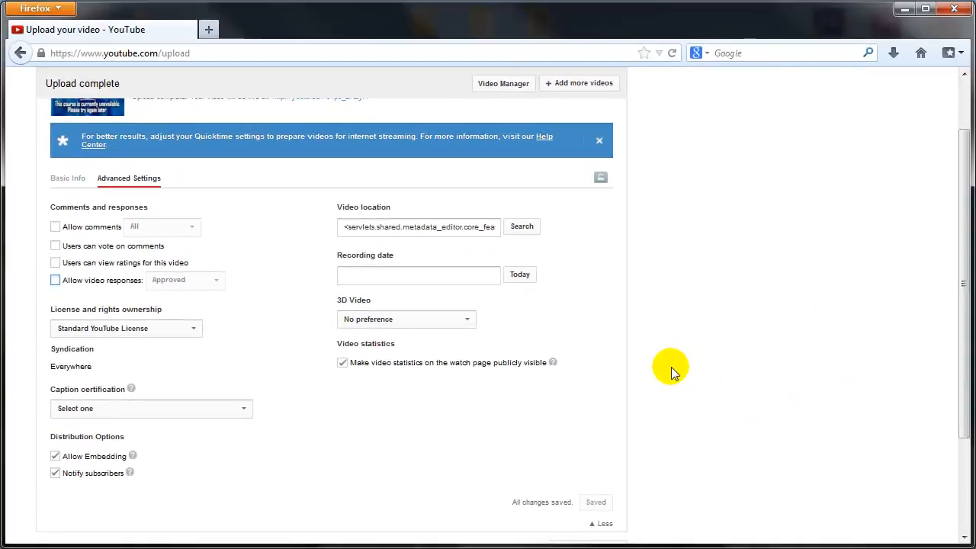
scroll(671, 366, "up", 2)
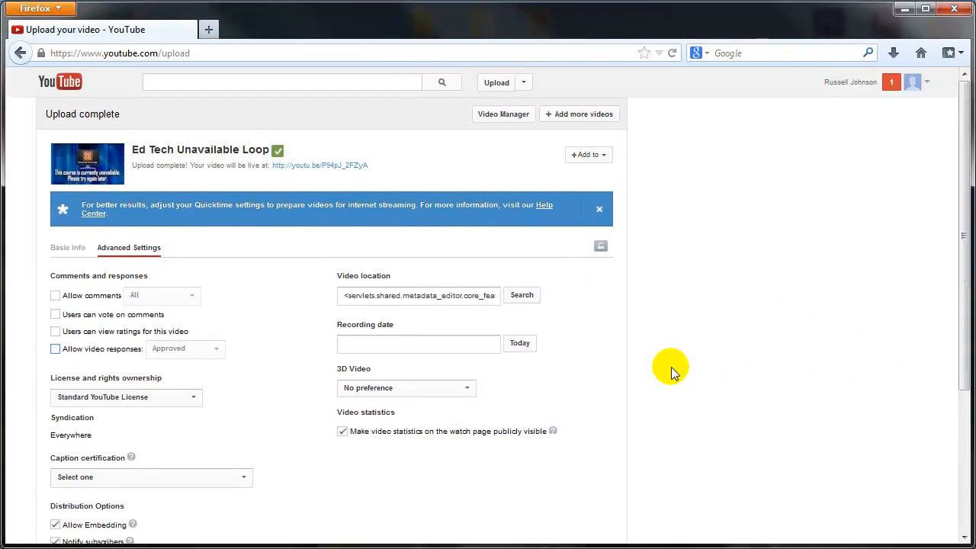